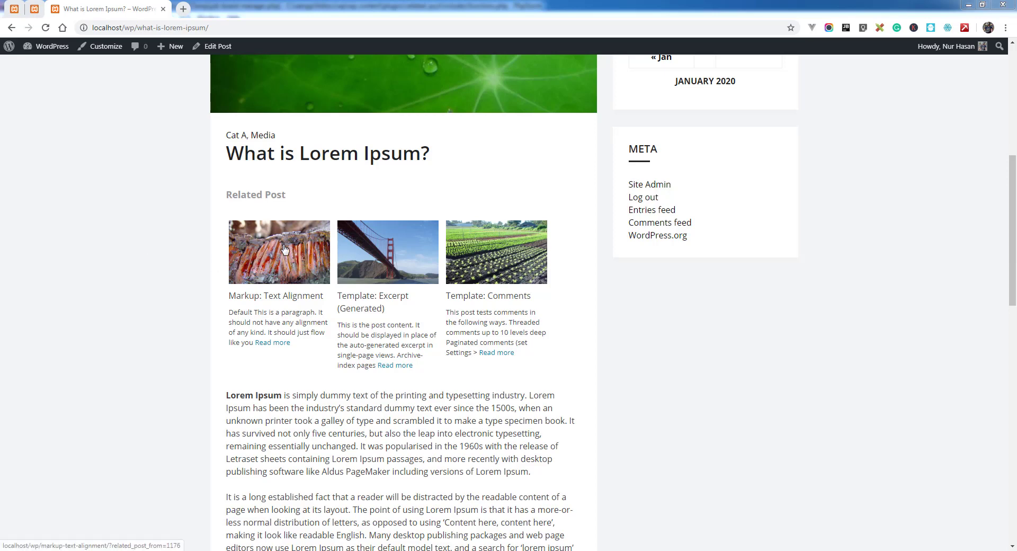
Step: Show the Related Post Style settings with widths of 30% desktop and 90% tablet and mobile
left_click(35, 9)
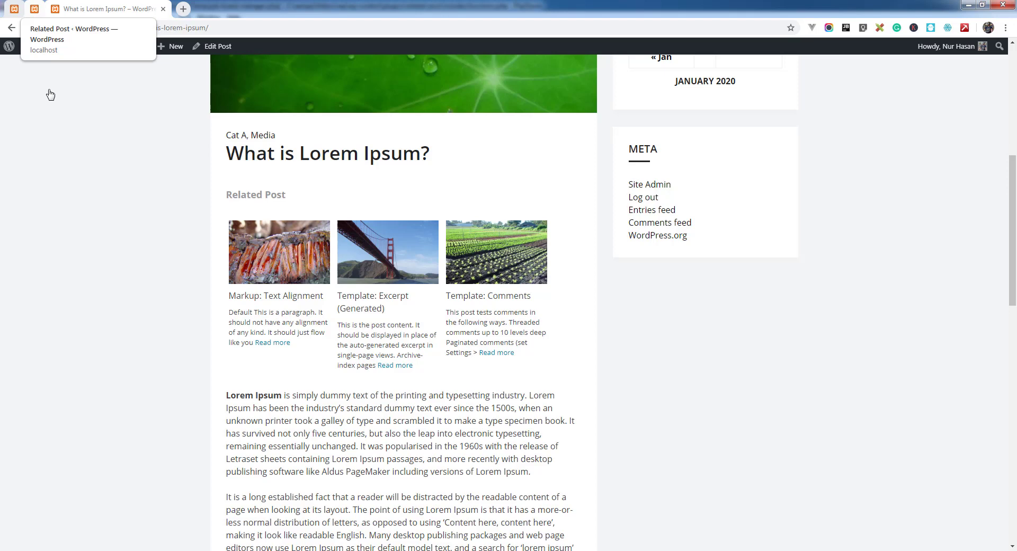
scroll(270, 247, "up", 2)
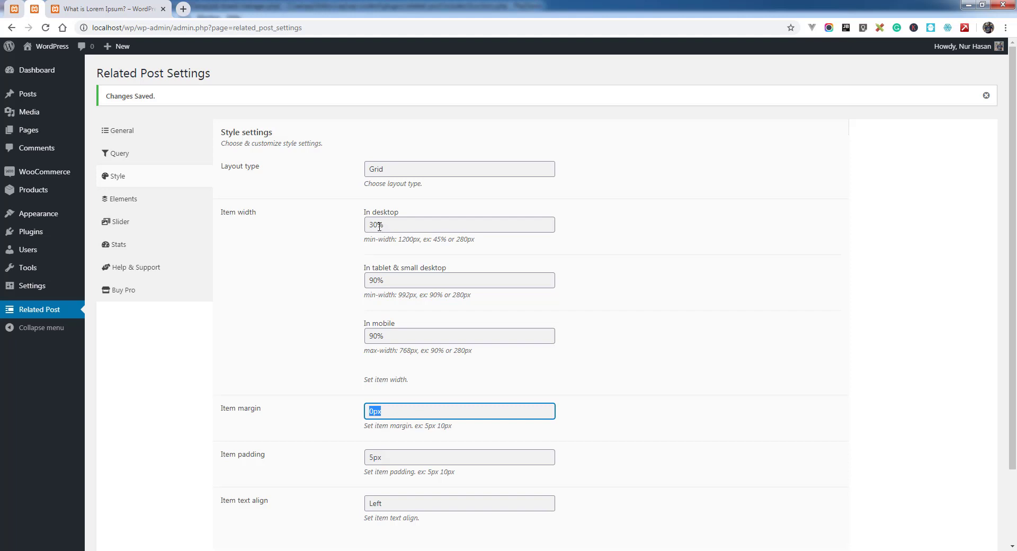
Step: Change the desktop item width from 30% to 48%
left_click_drag(390, 226, 340, 232)
key("BackSpace")
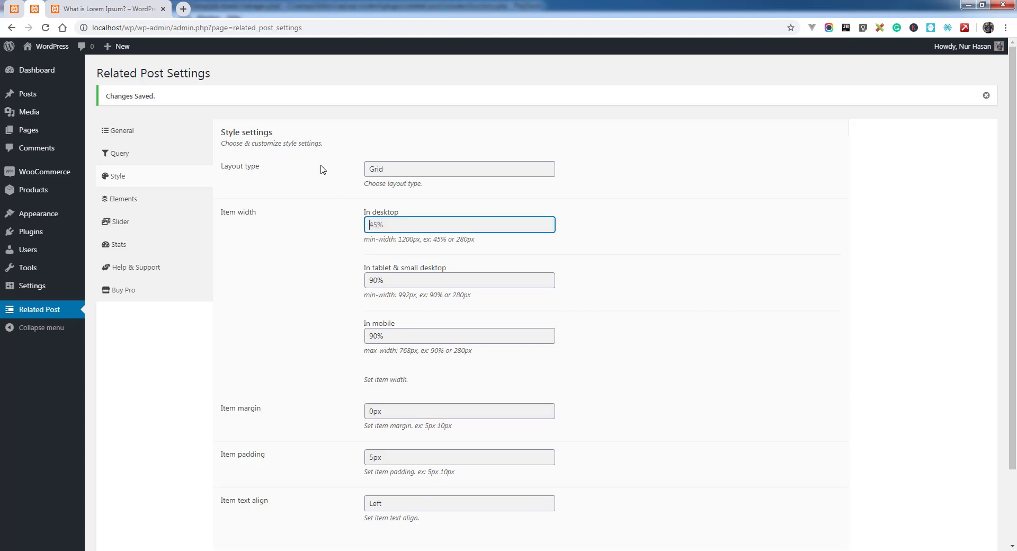
type("48")
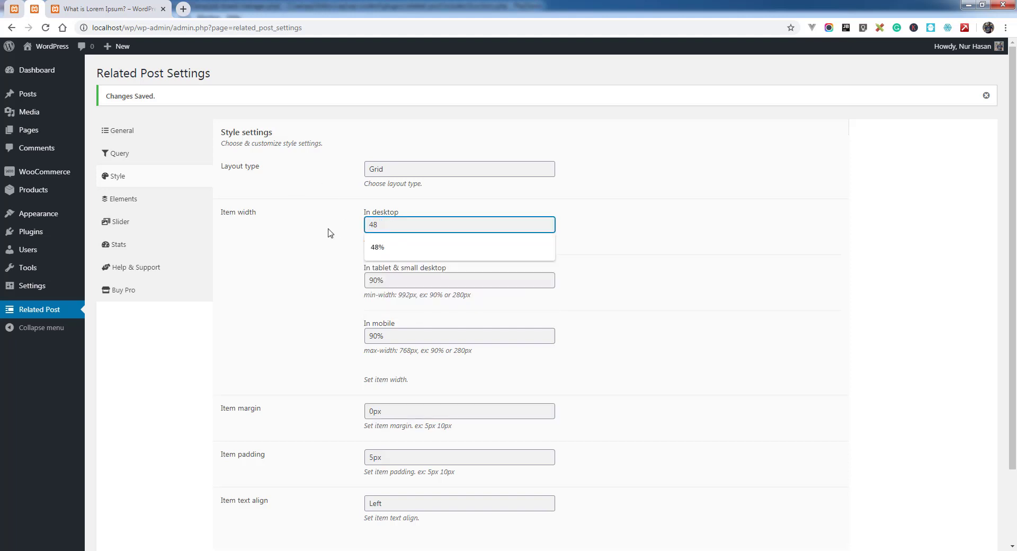
key("Down")
key("Return")
Step: Save the settings and reload the post, which now shows two related posts per row
scroll(306, 316, "down", 2)
key("Return")
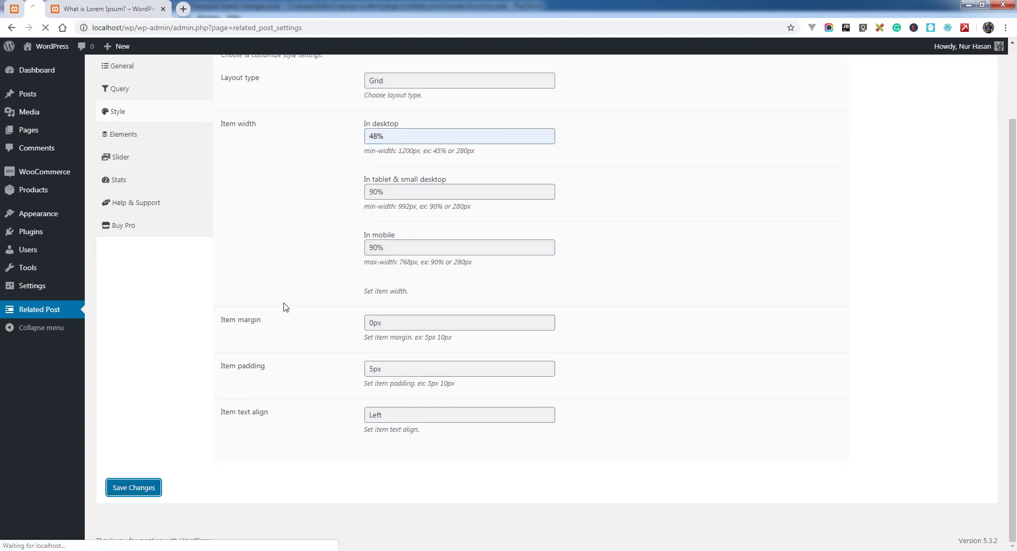
key("ctrl+Tab")
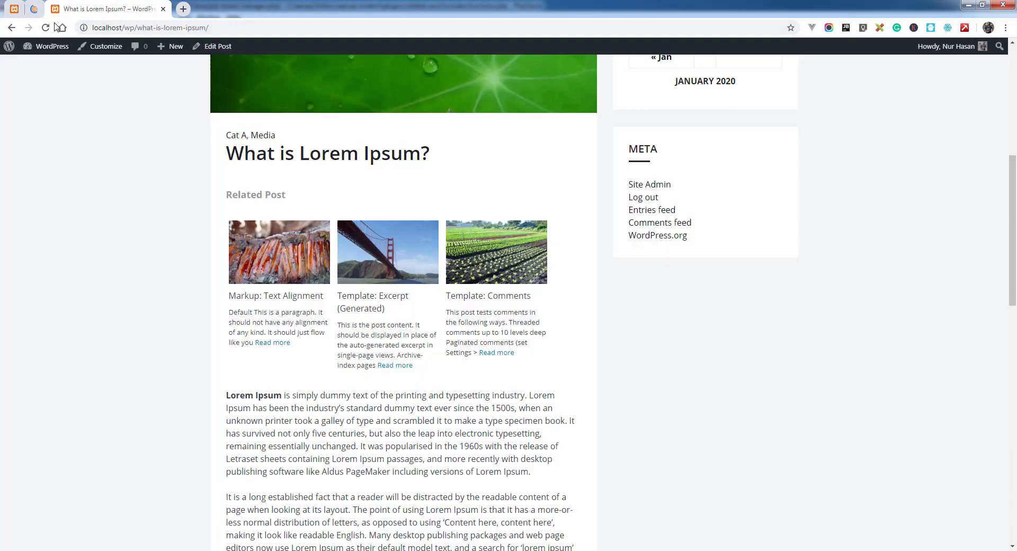
key("F5")
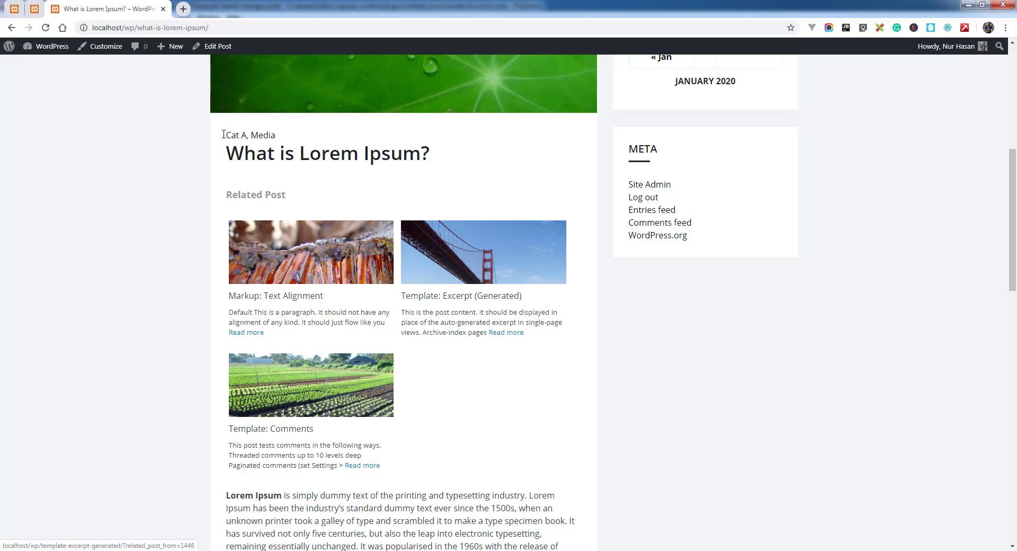
Step: Set the desktop item width to 32% and save the style settings
left_click(35, 9)
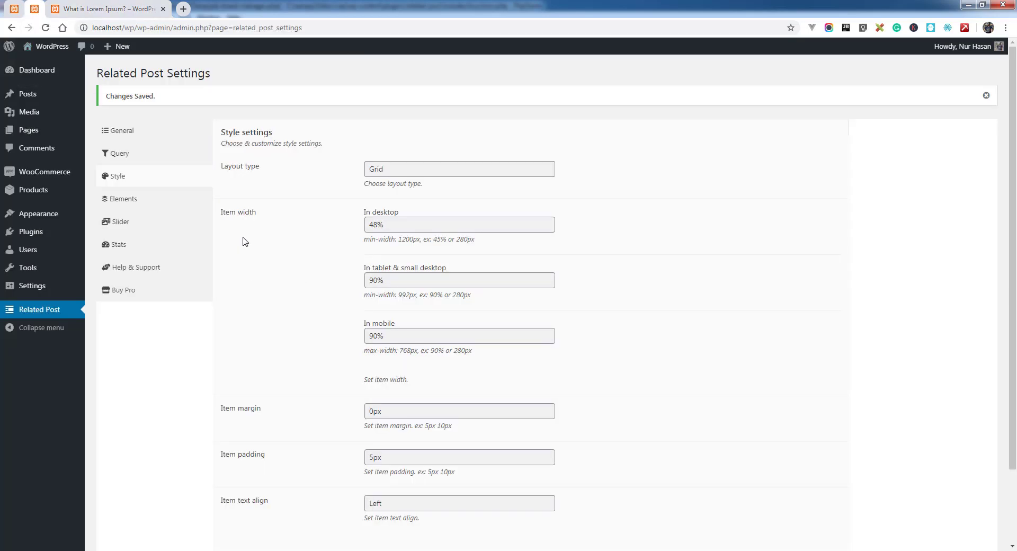
left_click_drag(397, 224, 326, 229)
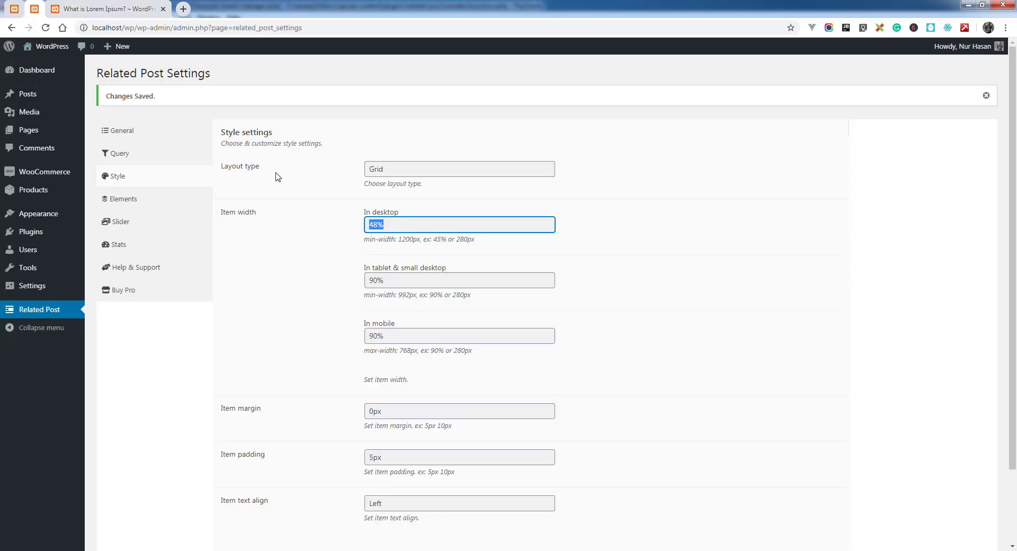
type("3")
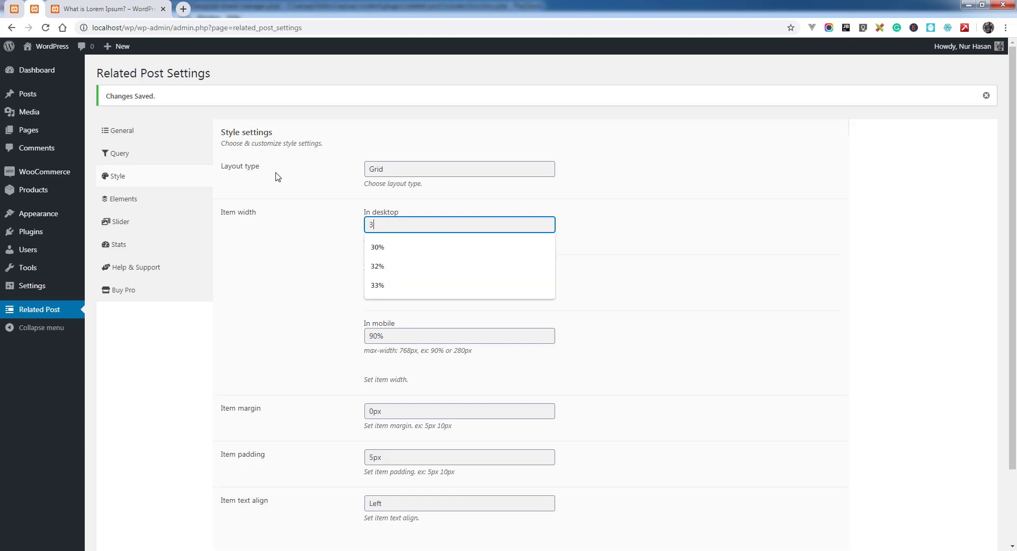
type("2")
key("Down")
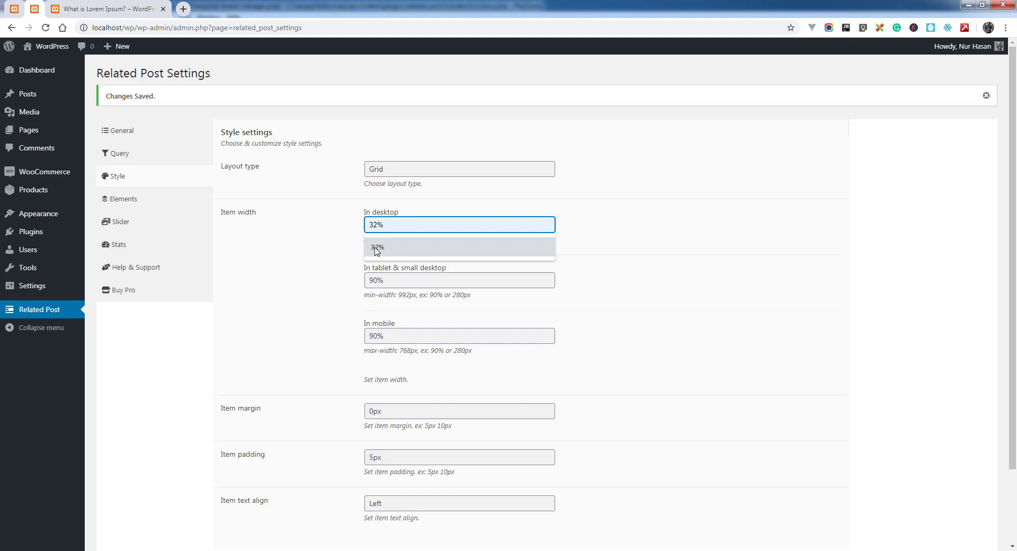
key("Return")
scroll(260, 339, "down", 3)
left_click(131, 493)
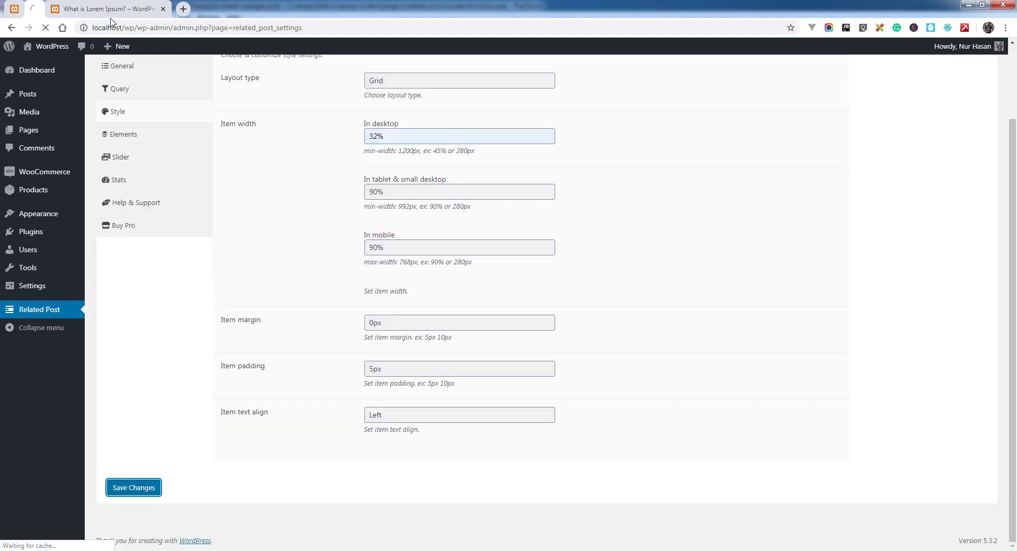
Step: Reload the post to confirm three related posts per row
left_click(109, 9)
key("F5")
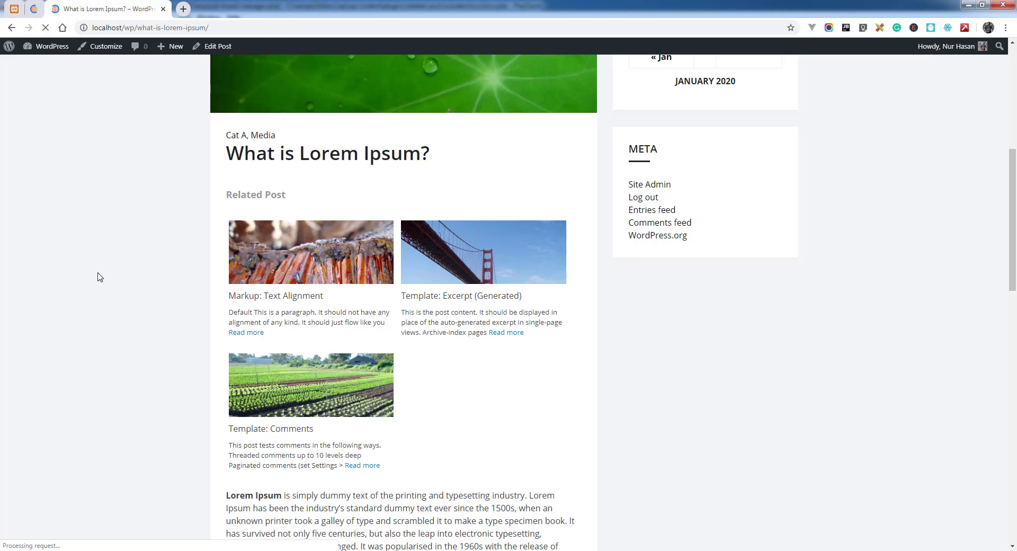
key("F5")
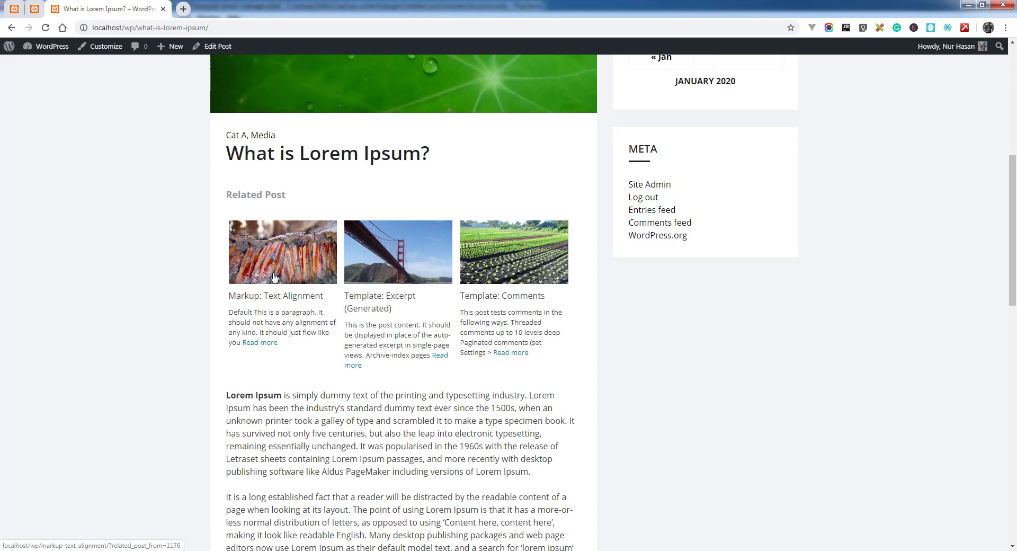
Step: Select the tablet and mobile item width values in the style settings
left_click(42, 10)
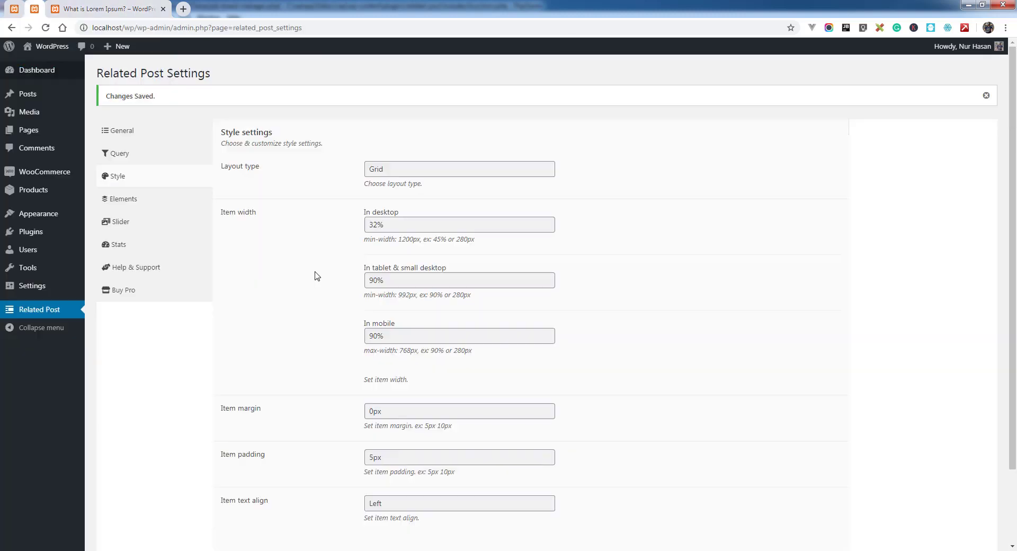
left_click_drag(398, 282, 342, 282)
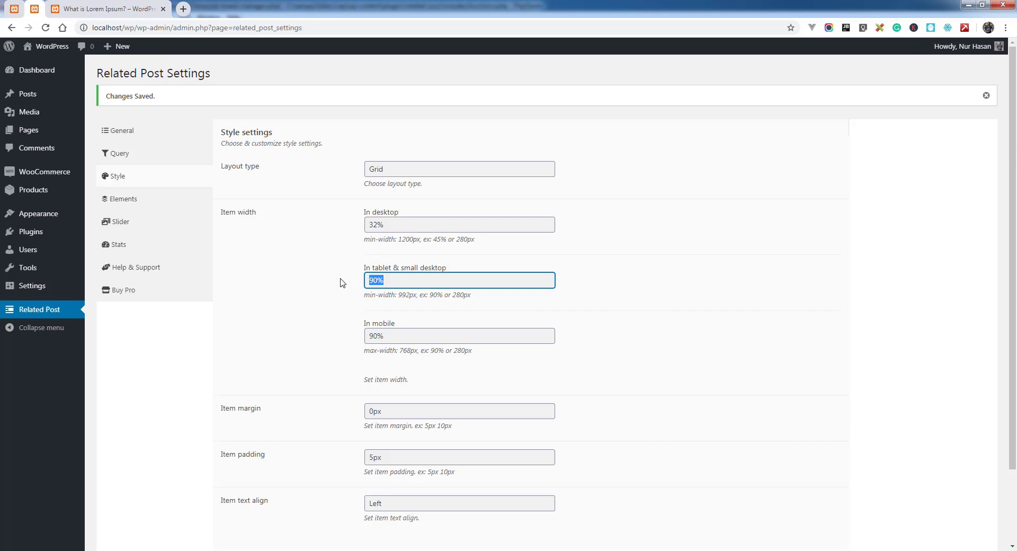
left_click(393, 336)
left_click(307, 317)
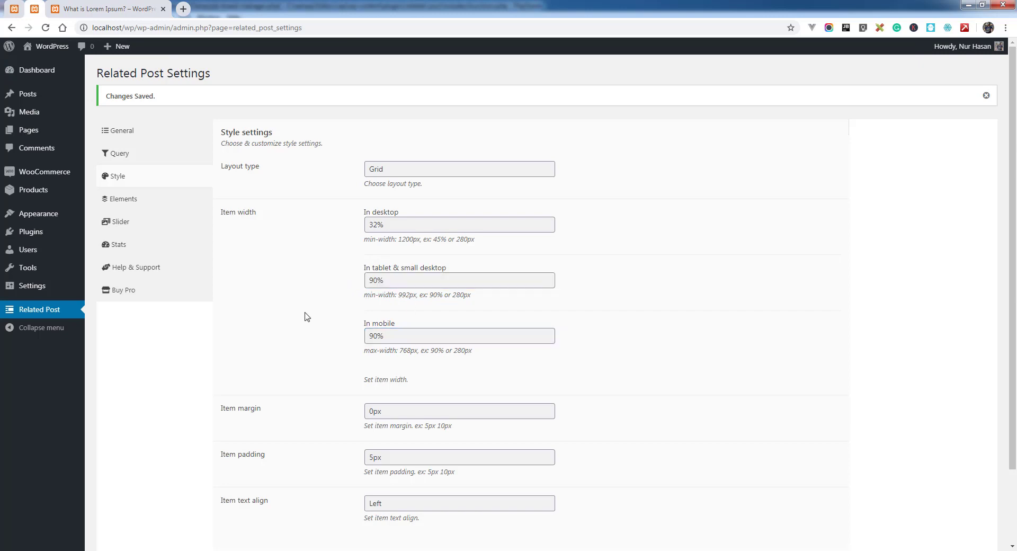
Step: Preview the post in responsive mode at 442 px, where related posts stack one per row
left_click(127, 9)
right_click(119, 194)
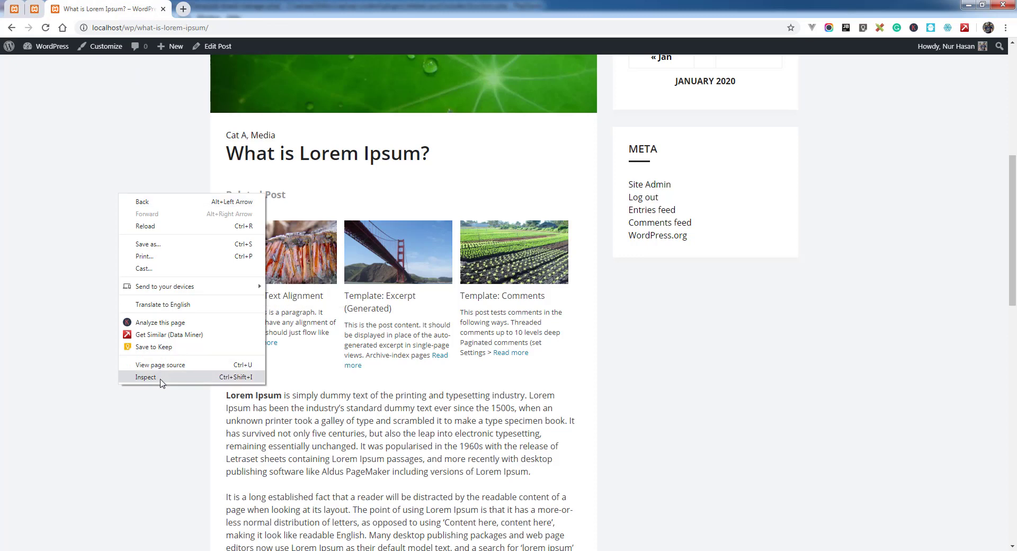
key("Escape")
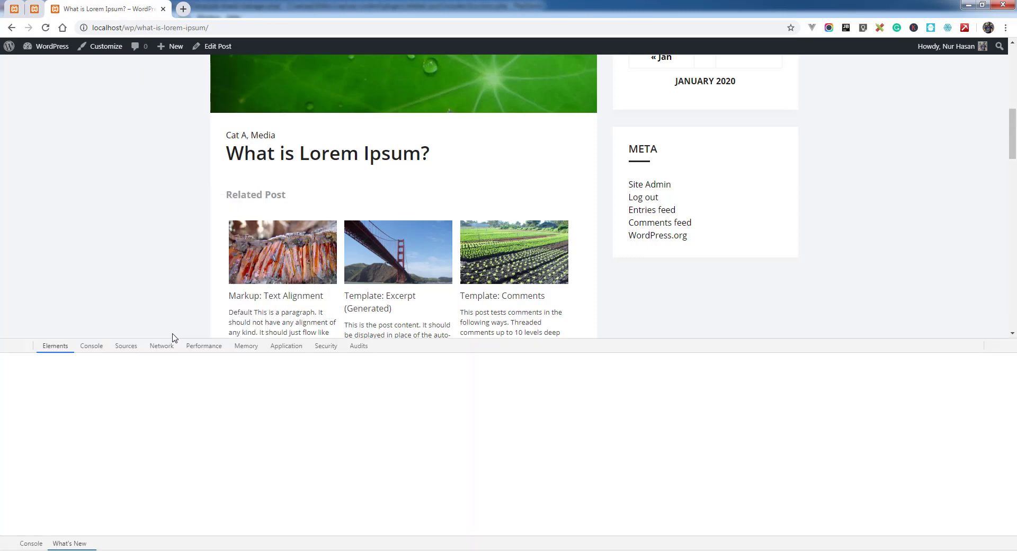
key("ctrl+shift+m")
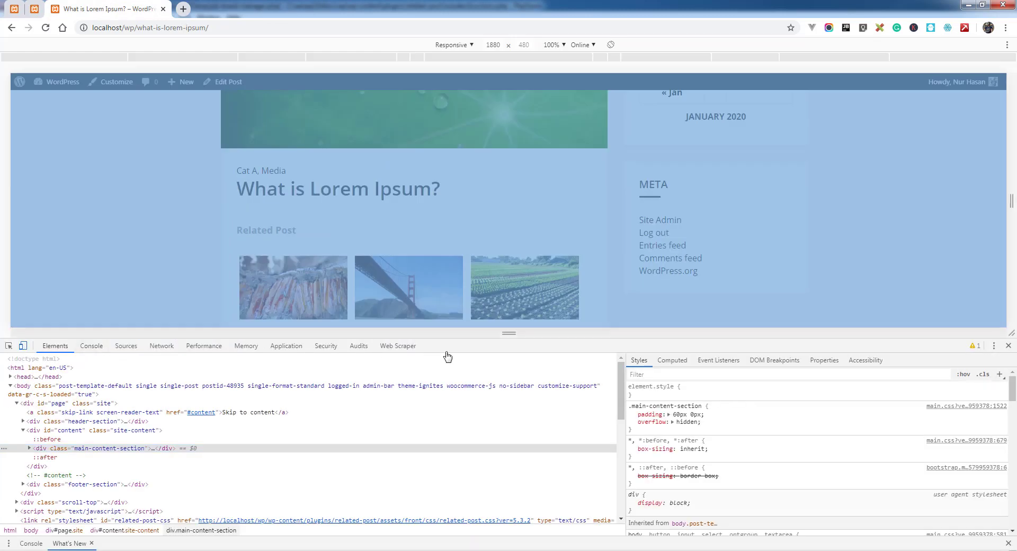
left_click_drag(488, 343, 509, 421)
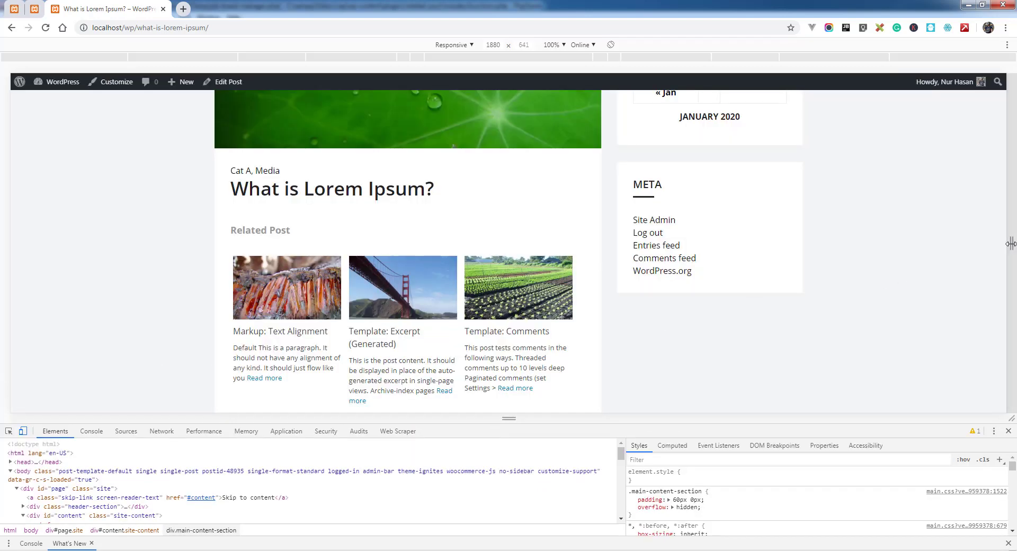
left_click_drag(1012, 245, 631, 263)
scroll(532, 253, "down", 5)
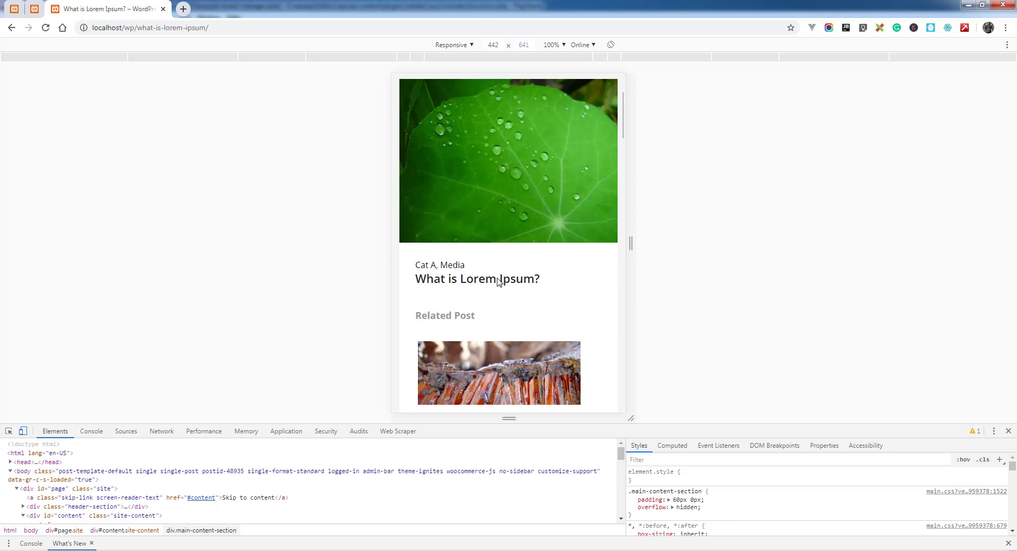
scroll(482, 226, "down", 1)
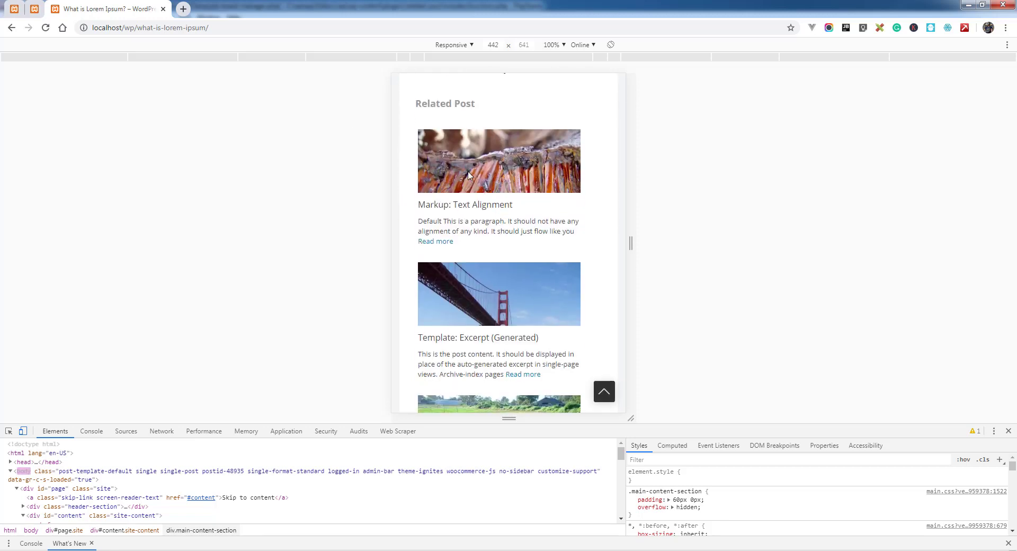
Step: Change the mobile item width from 90% to 45% and save
left_click(31, 11)
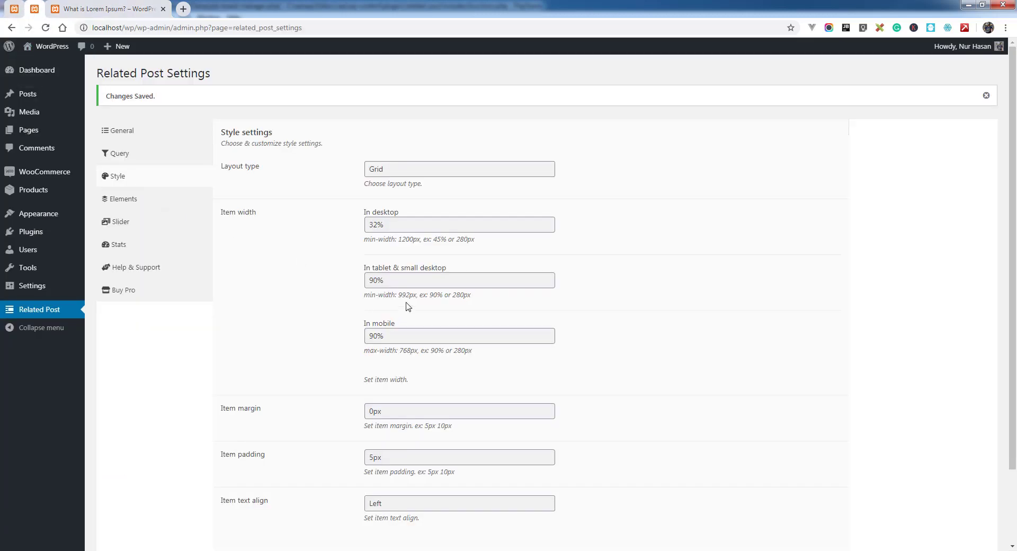
left_click_drag(377, 336, 361, 343)
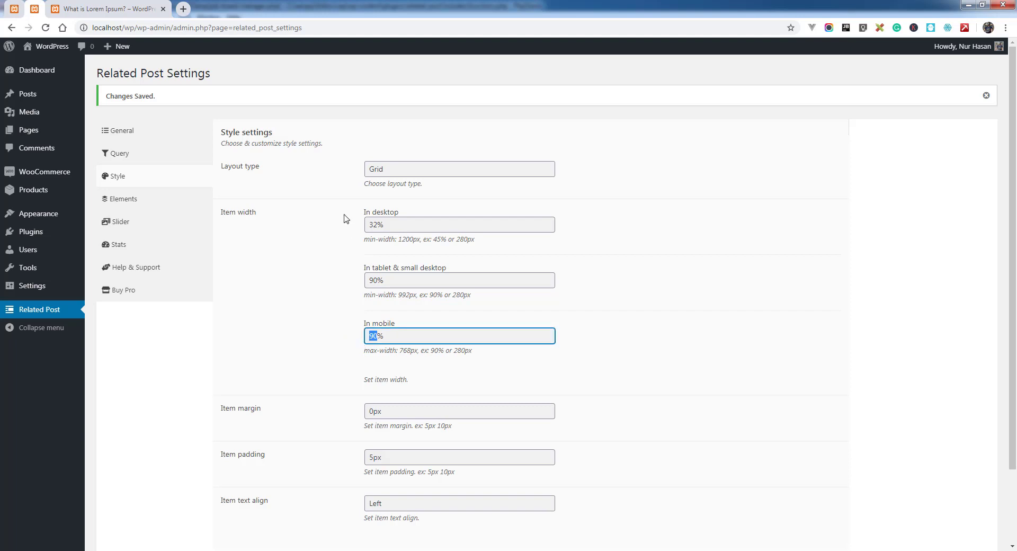
type("45")
scroll(180, 463, "down", 2)
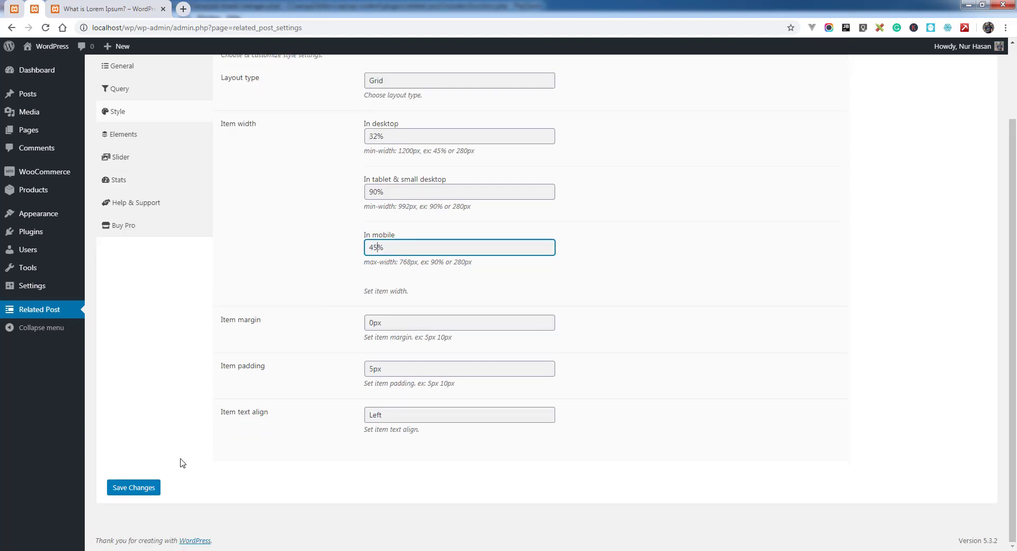
left_click(134, 487)
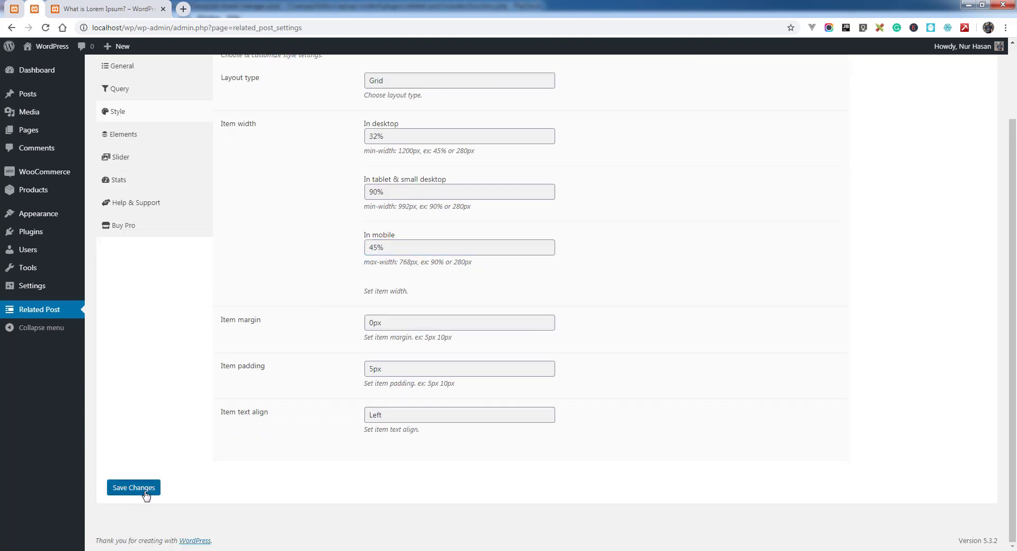
Step: Reload the 442 px post preview to see related posts two per row
left_click(106, 9)
left_click(45, 27)
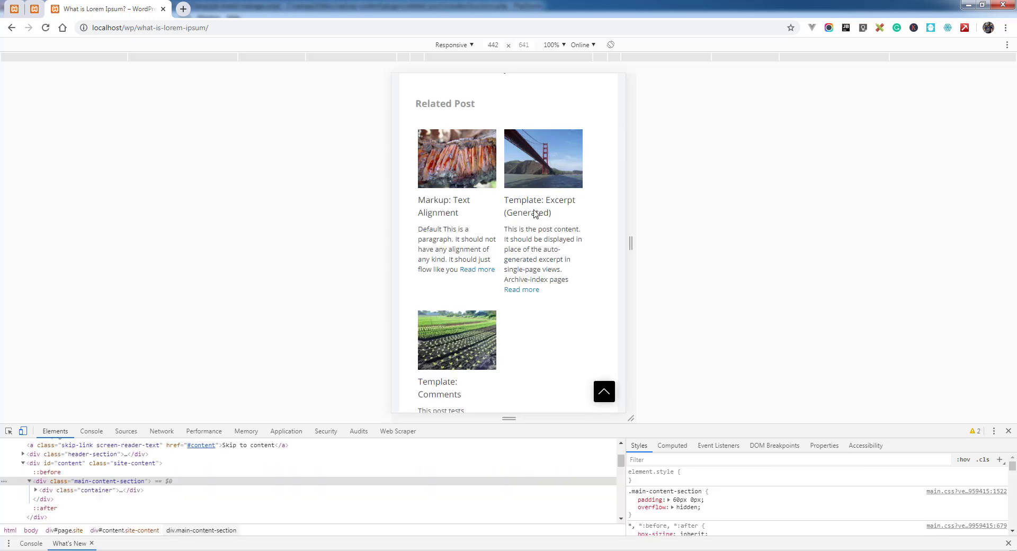
scroll(533, 238, "up", 1)
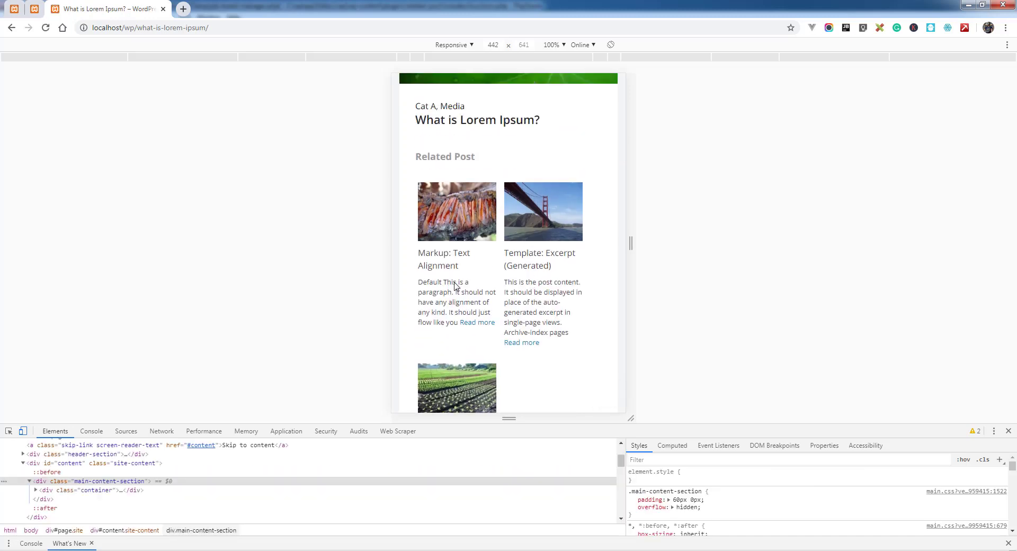
scroll(457, 285, "down", 1)
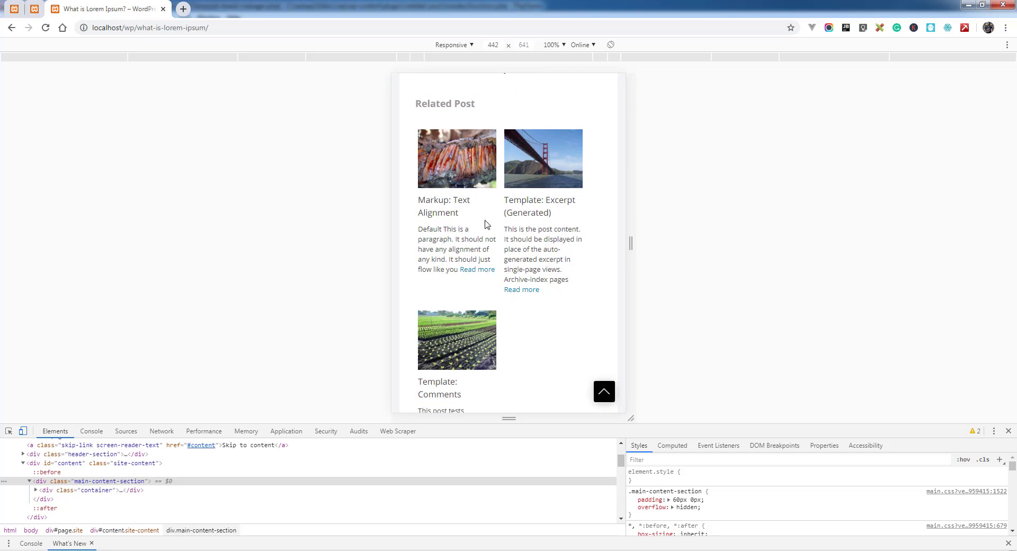
Step: Change the mobile item width back to 90%
left_click(35, 9)
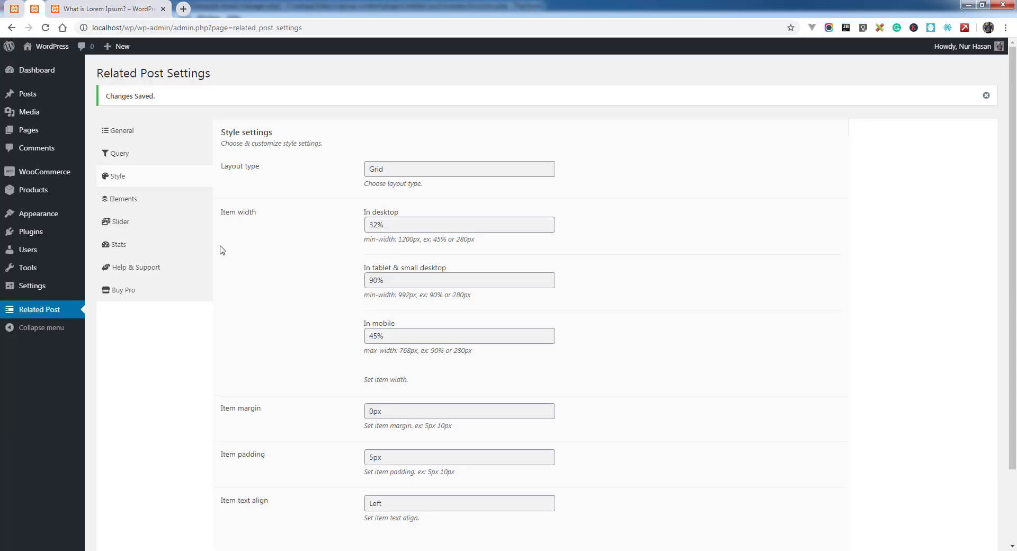
scroll(281, 299, "down", 2)
scroll(329, 289, "up", 1)
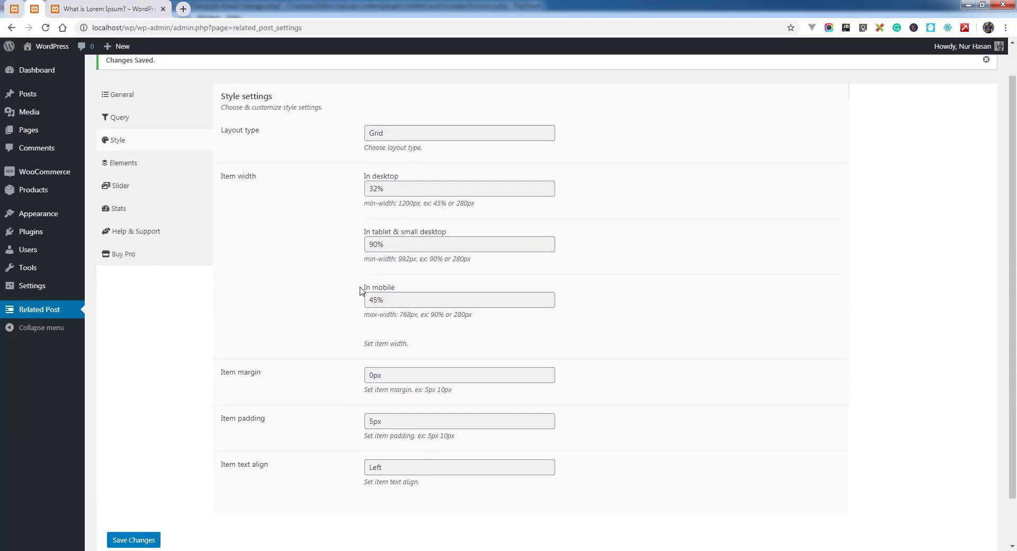
left_click(375, 301)
key("shift+Home")
type("9")
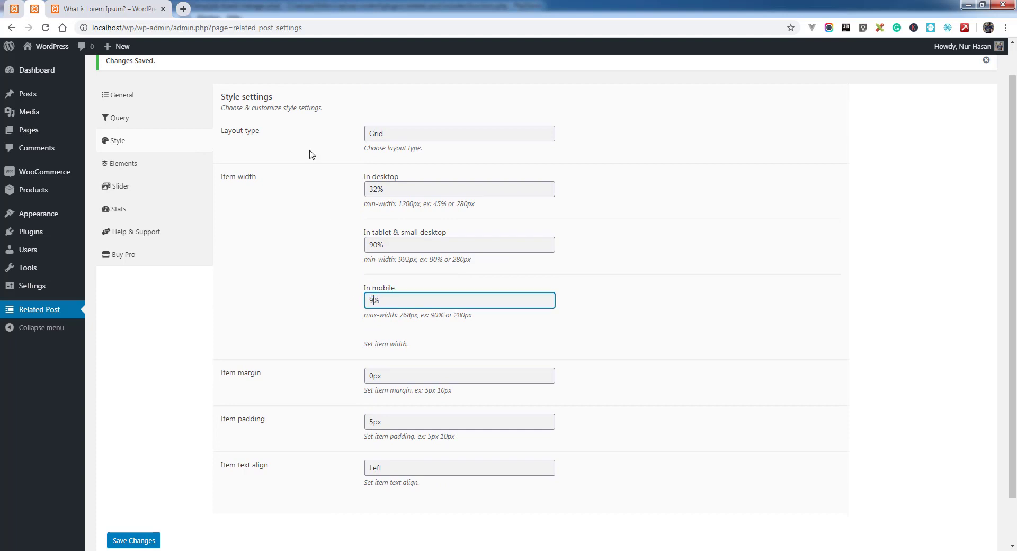
type("0")
Step: Set the tablet item width to 45% and save the settings
left_click_drag(377, 245, 336, 251)
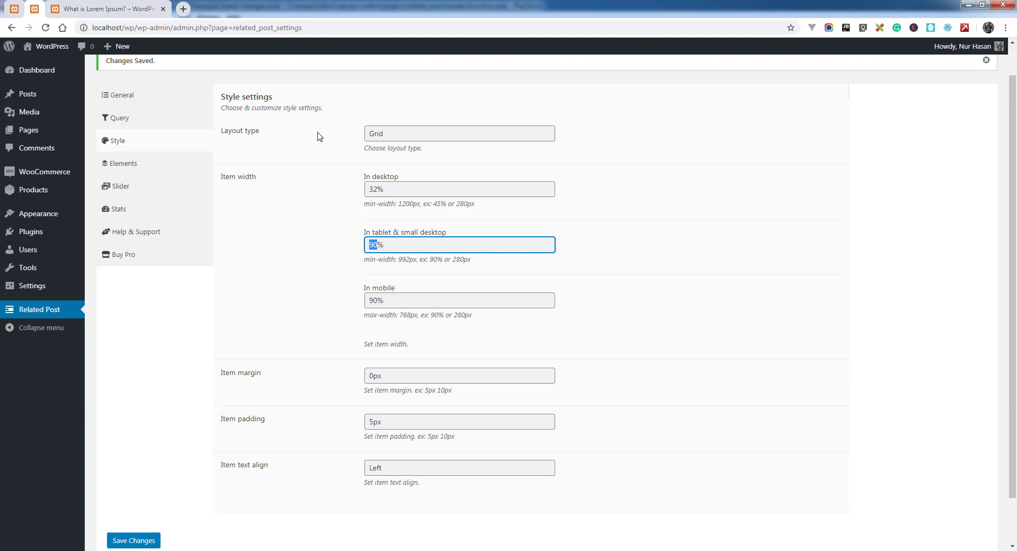
type("45")
scroll(273, 341, "down", 1)
left_click(142, 488)
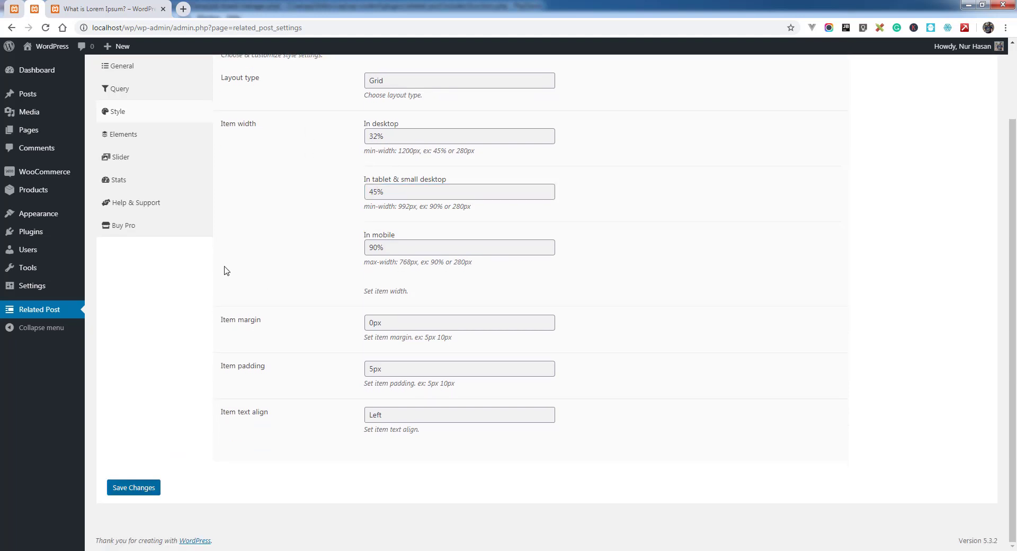
left_click(112, 10)
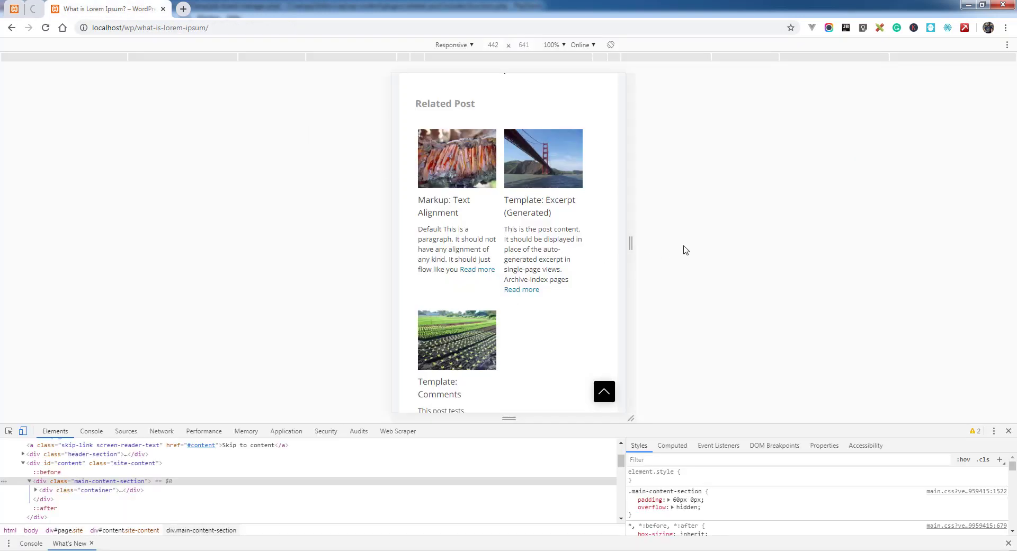
Step: Widen the preview to 922 px tablet width and reload to apply the saved widths
left_click_drag(634, 242, 757, 231)
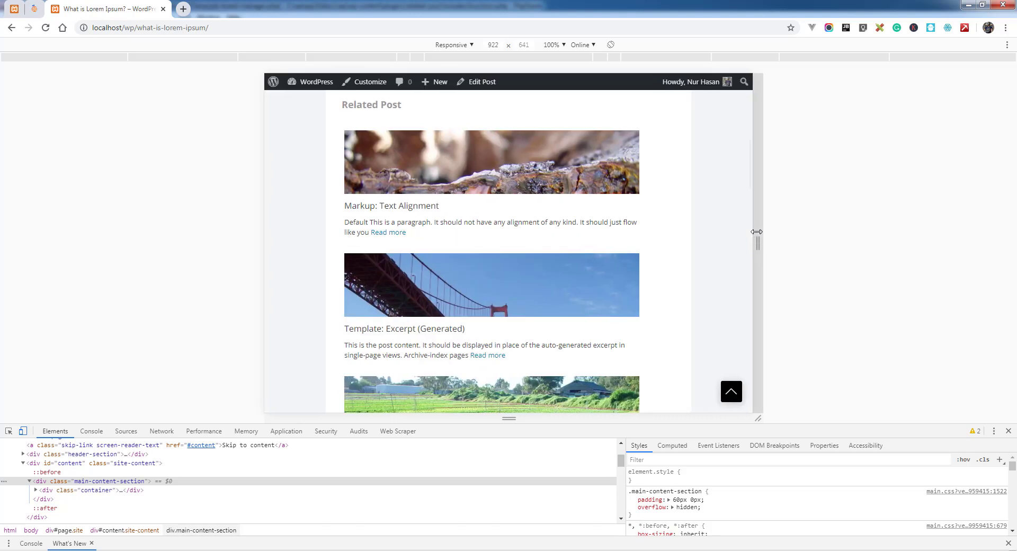
left_click(45, 28)
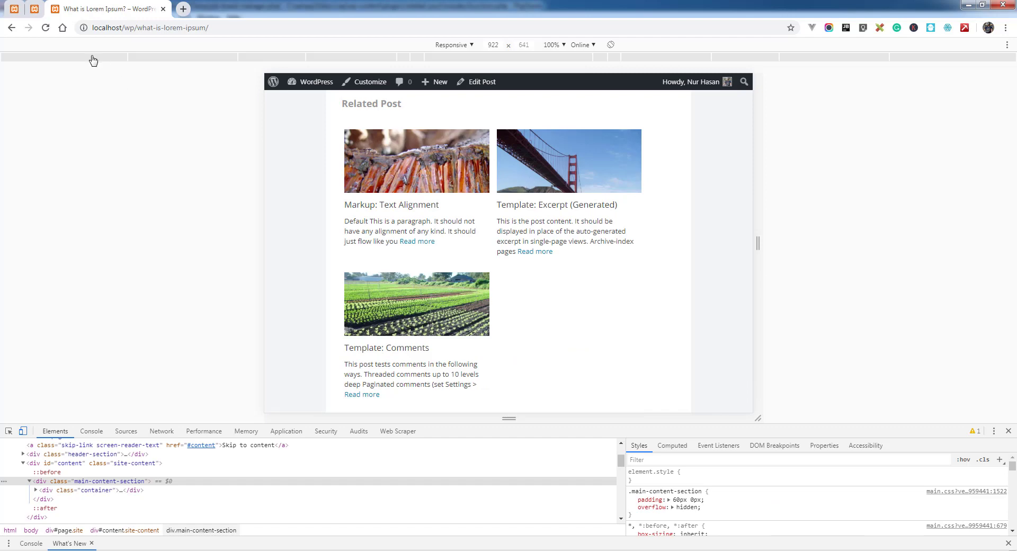
left_click(42, 12)
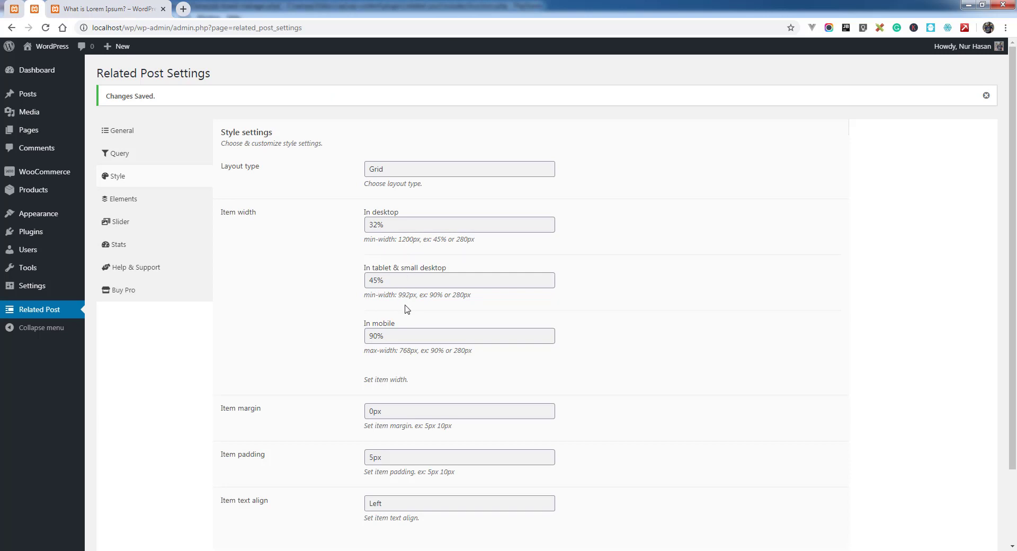
left_click(121, 14)
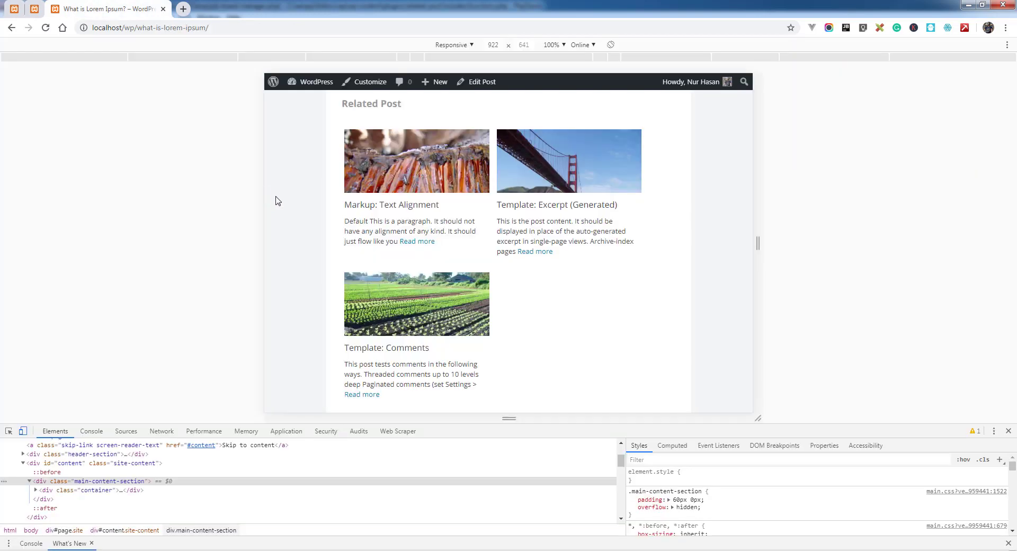
Step: Test the related-post layout at 1356, 914 and 562 px preview widths
left_click_drag(753, 254, 871, 250)
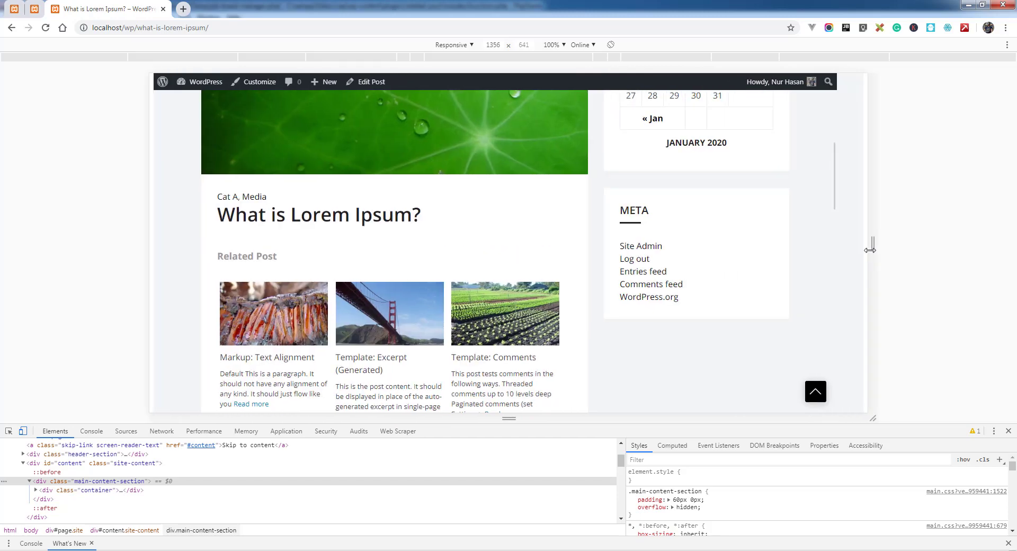
scroll(483, 270, "down", 2)
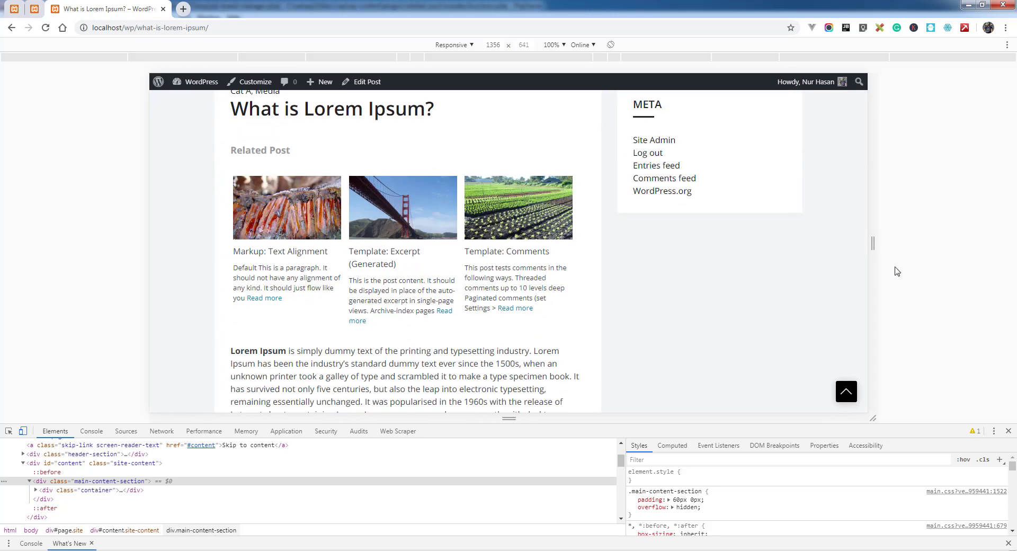
left_click_drag(872, 243, 752, 254)
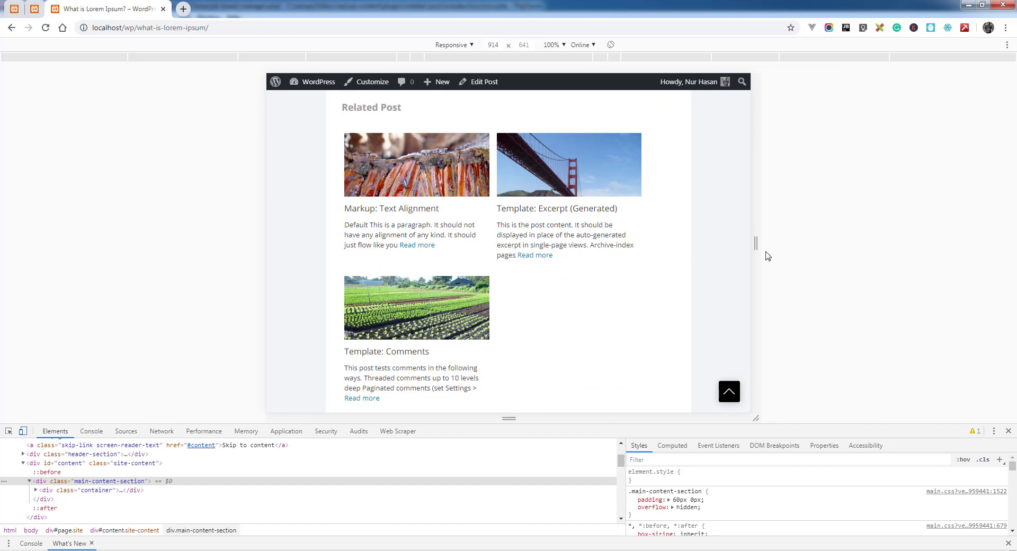
left_click_drag(756, 247, 631, 253)
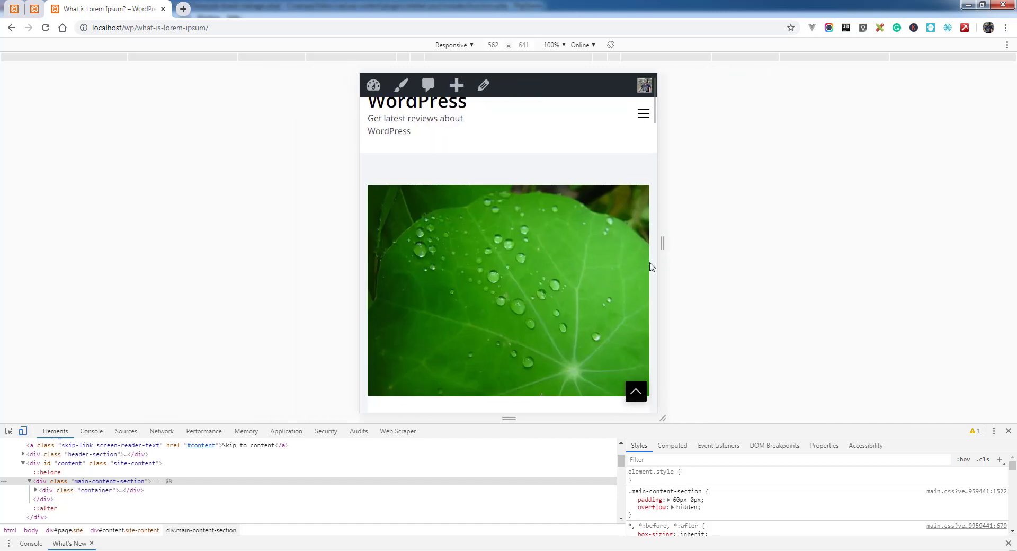
scroll(536, 284, "down", 5)
scroll(539, 287, "down", 5)
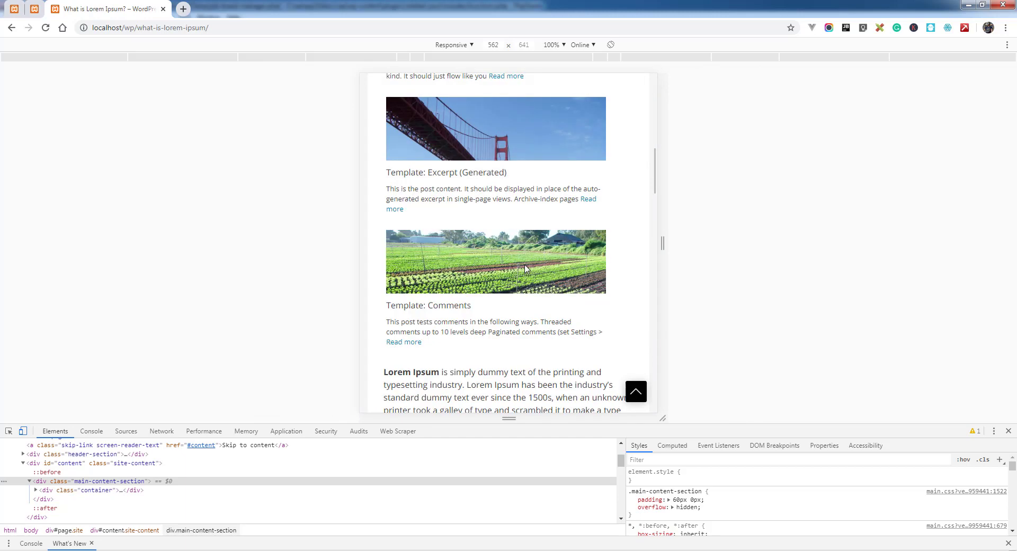
scroll(526, 267, "up", 5)
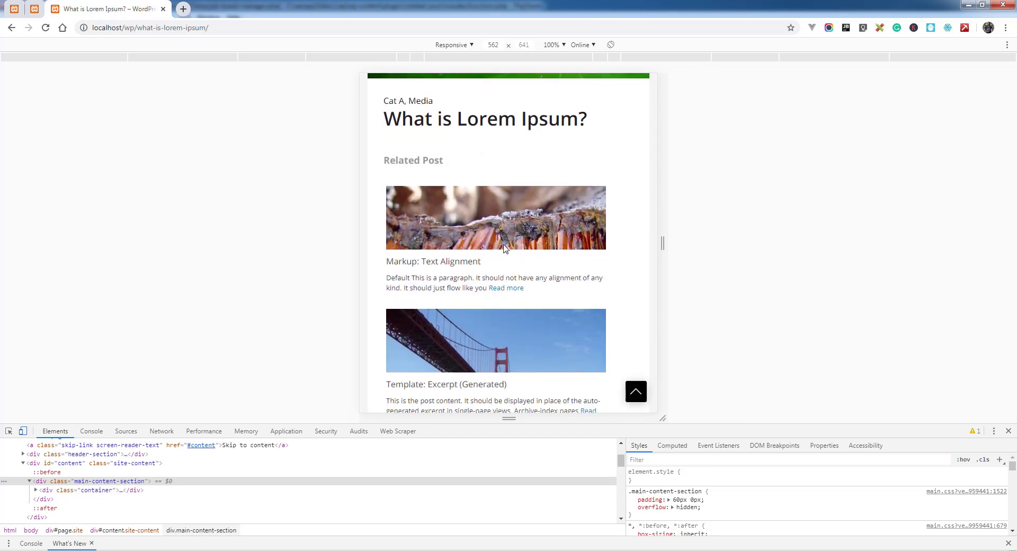
left_click(38, 8)
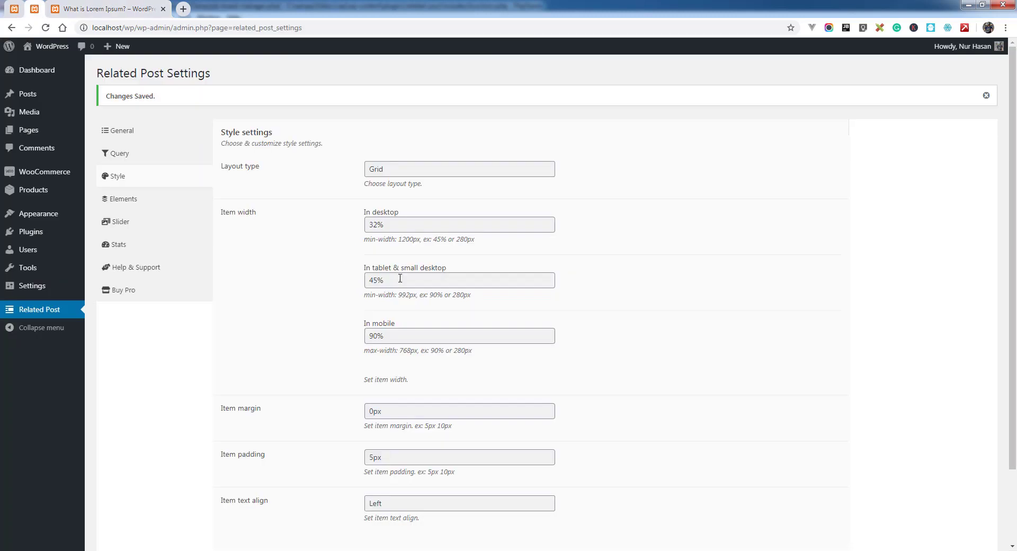
Step: Review the desktop item width and item margin values, leaving them unchanged
key("shift+Tab")
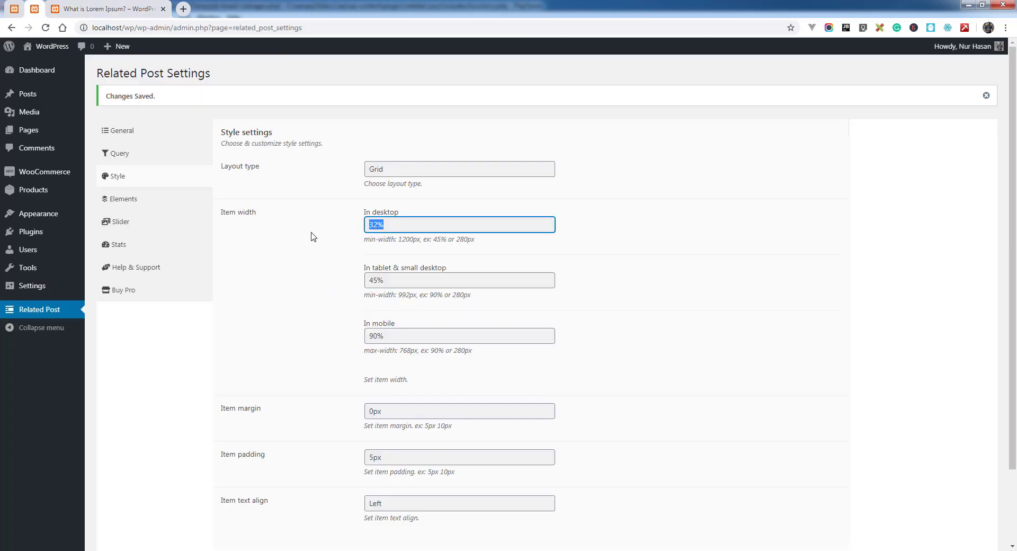
left_click(324, 272)
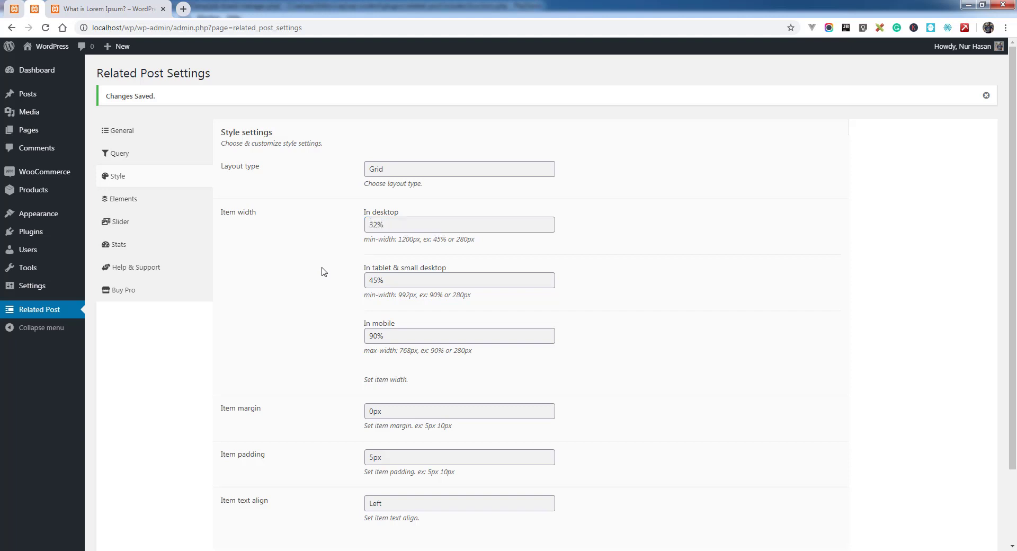
scroll(324, 308, "down", 1)
left_click_drag(398, 361, 349, 365)
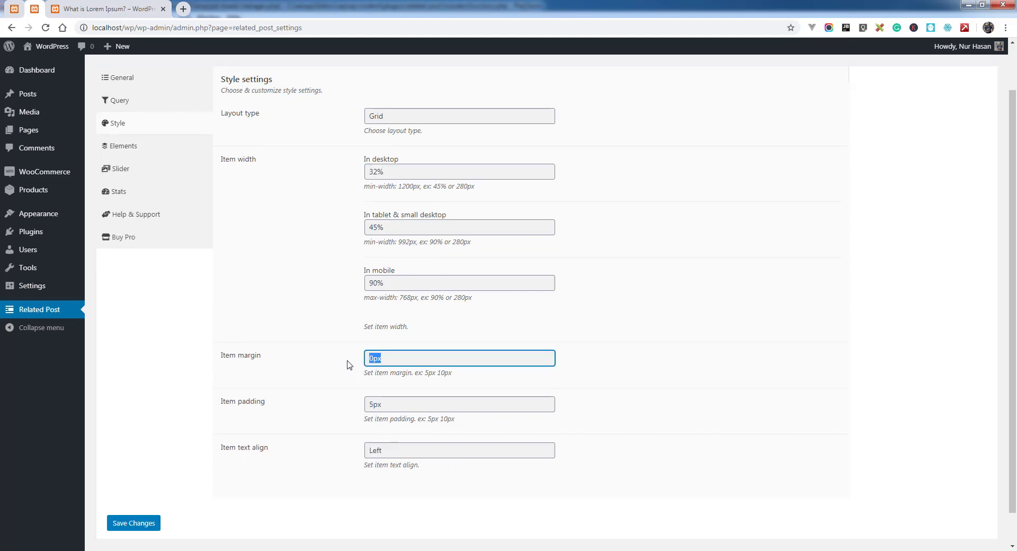
Step: Widen the post preview to about 1672 px, showing three related posts per row
key("ctrl+Tab")
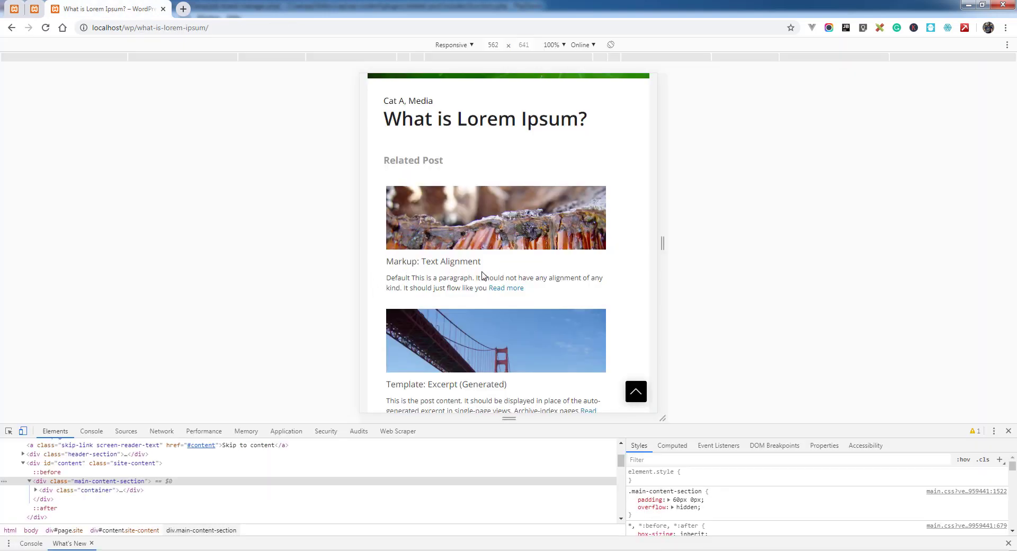
left_click_drag(668, 242, 952, 243)
scroll(643, 292, "down", 2)
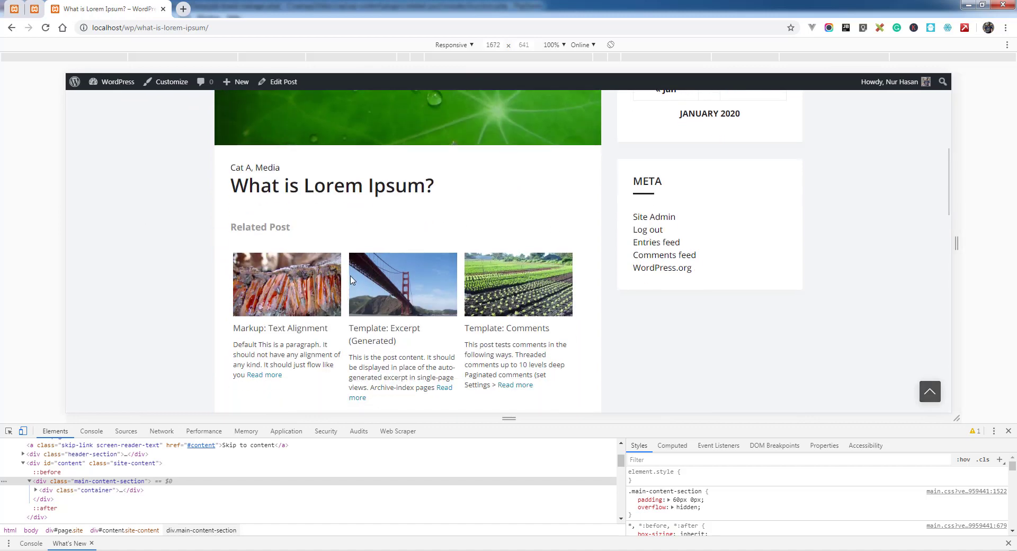
Step: Check the item padding value in the Related Post style settings
left_click(34, 9)
scroll(341, 326, "down", 1)
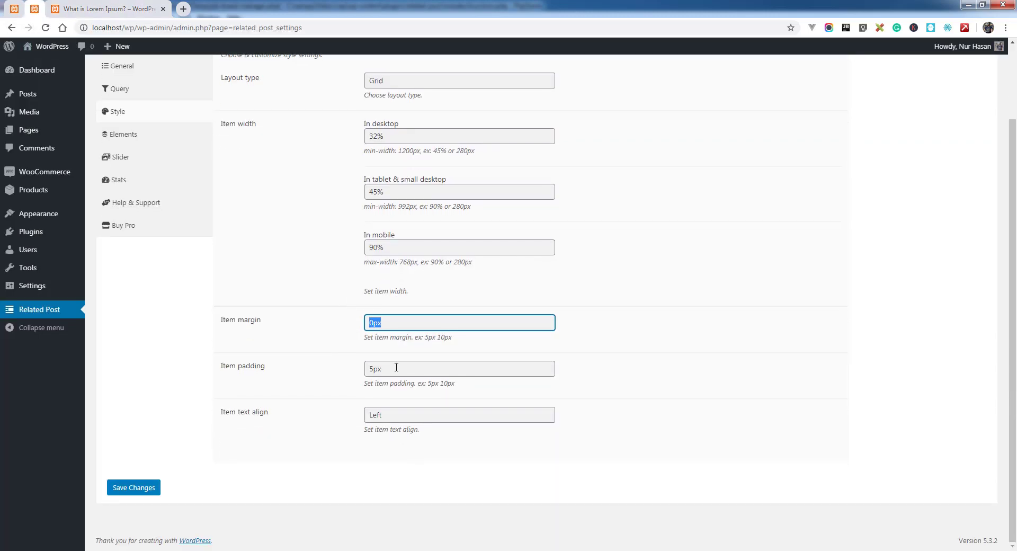
key("Tab")
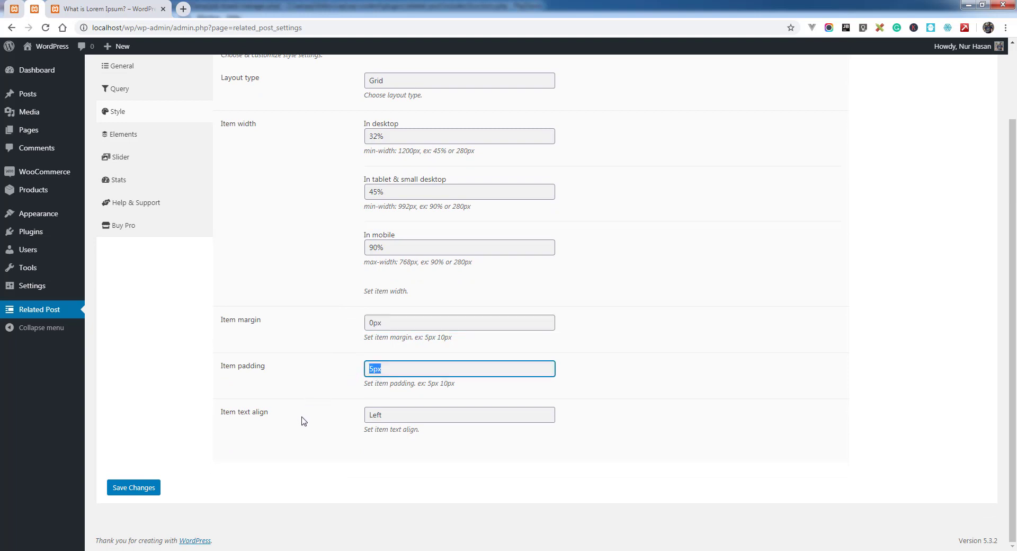
left_click(101, 9)
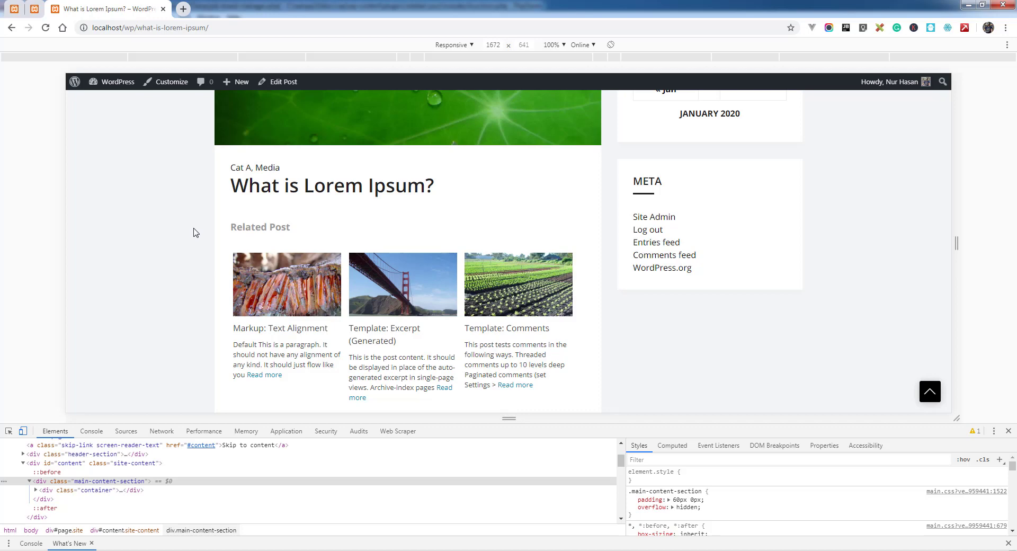
scroll(193, 233, "down", 1)
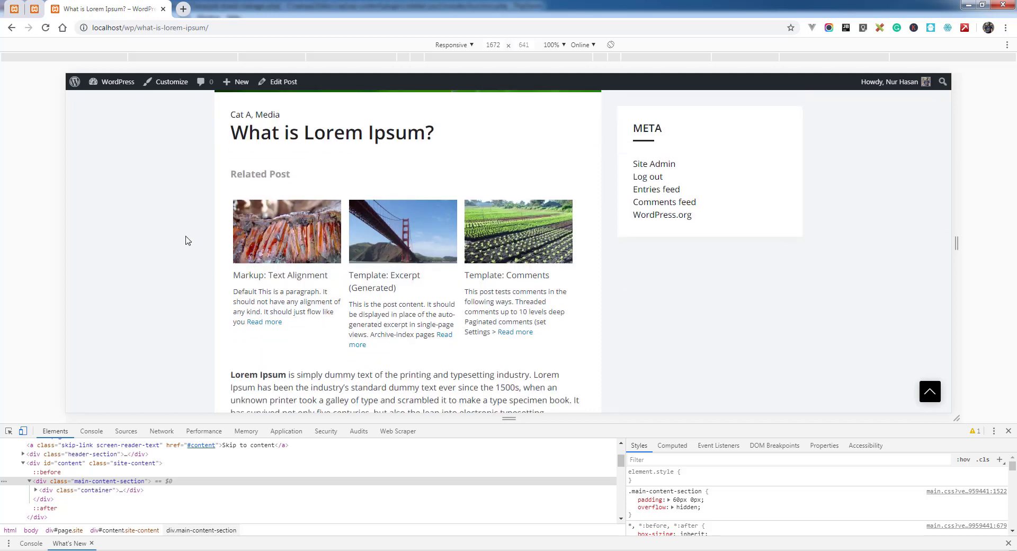